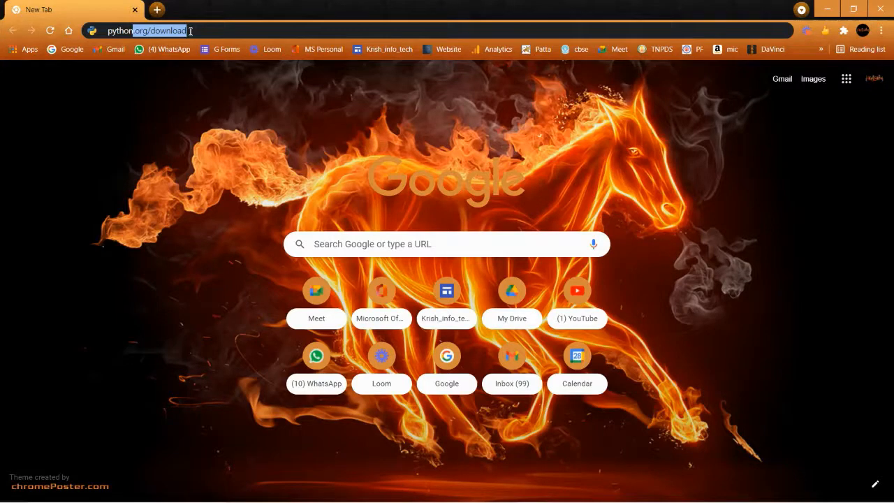
- Go to python.org/downloads and open the Python 3.7.0 download page from the list of specific releases
key("Return")
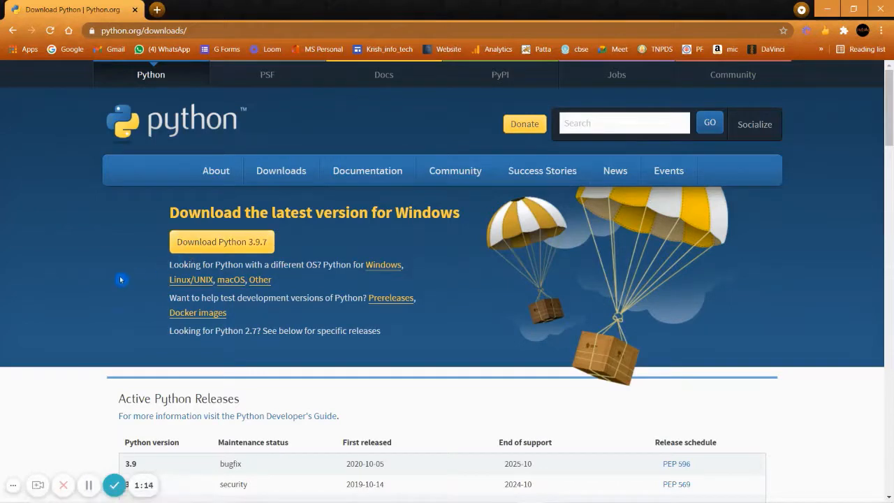
scroll(67, 316, "down", 5)
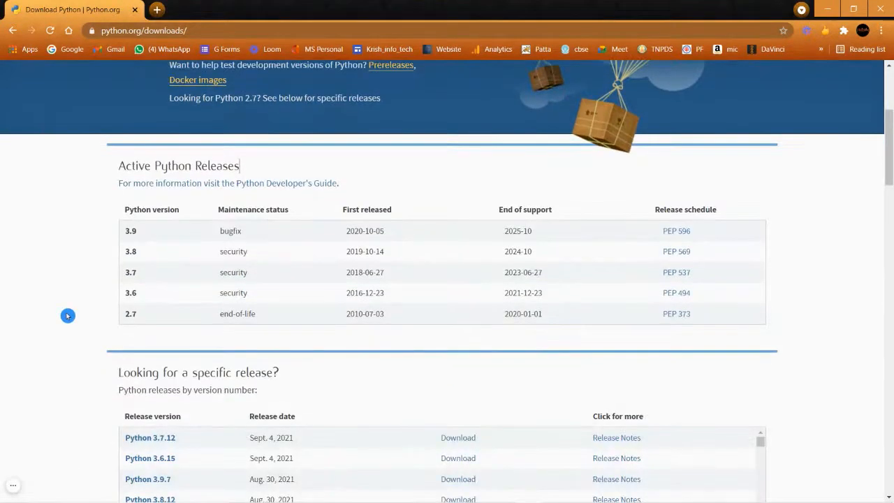
scroll(67, 316, "down", 1)
scroll(126, 303, "down", 1)
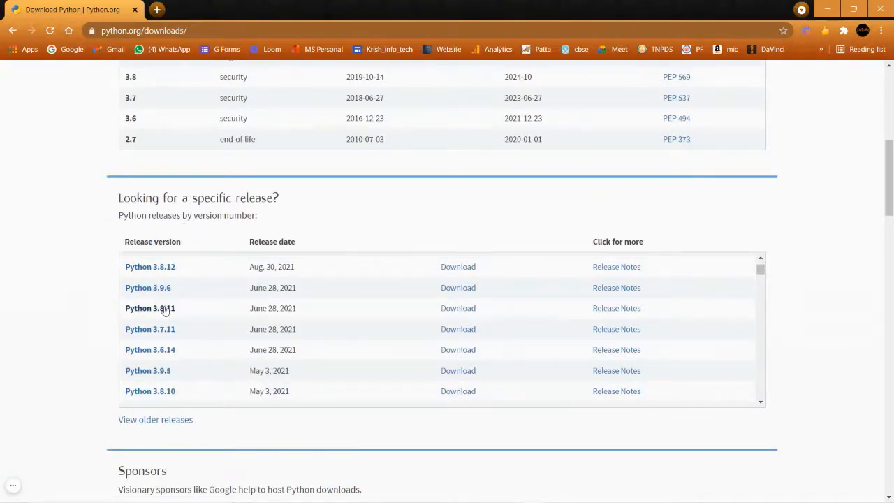
scroll(159, 318, "down", 2)
scroll(158, 324, "down", 4)
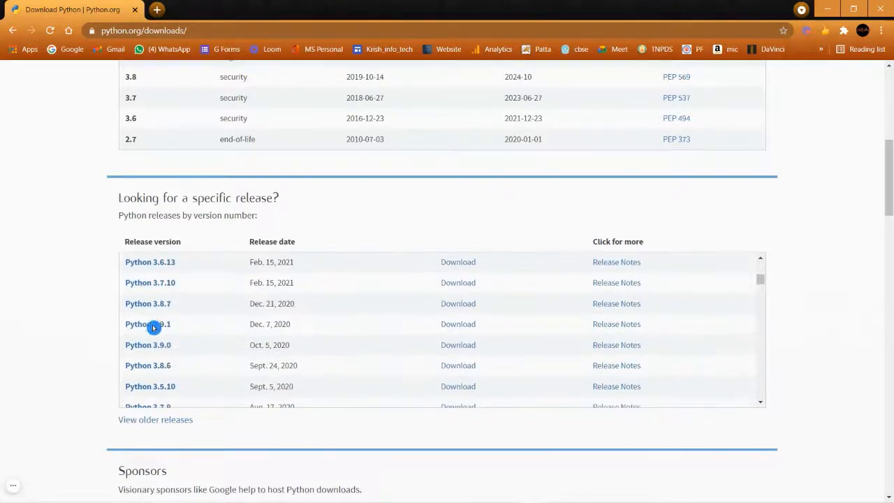
scroll(153, 329, "down", 1)
scroll(153, 328, "down", 2)
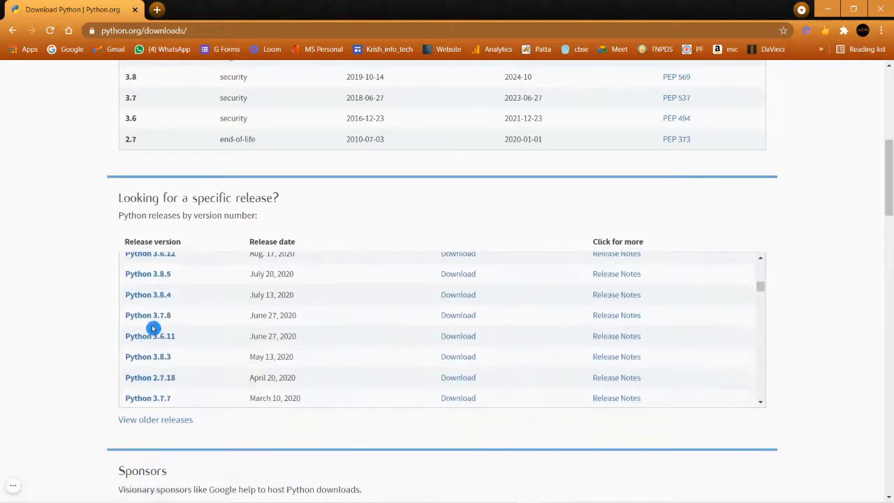
scroll(153, 328, "down", 5)
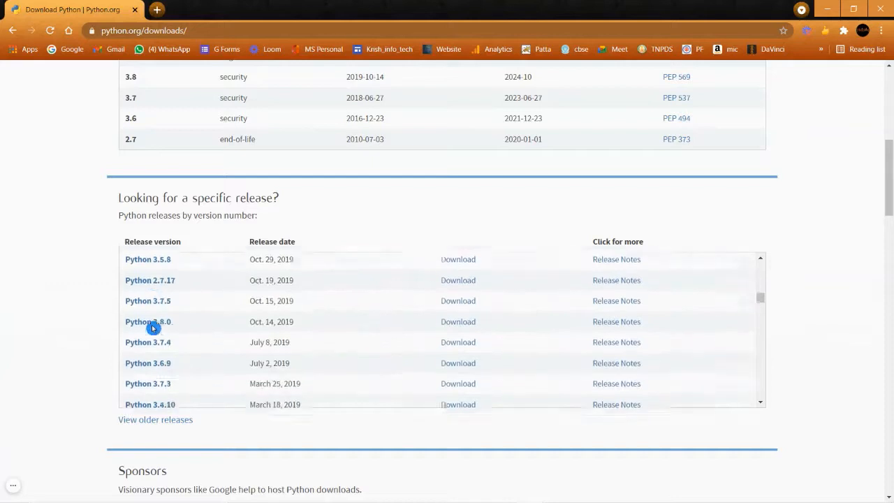
scroll(153, 329, "down", 4)
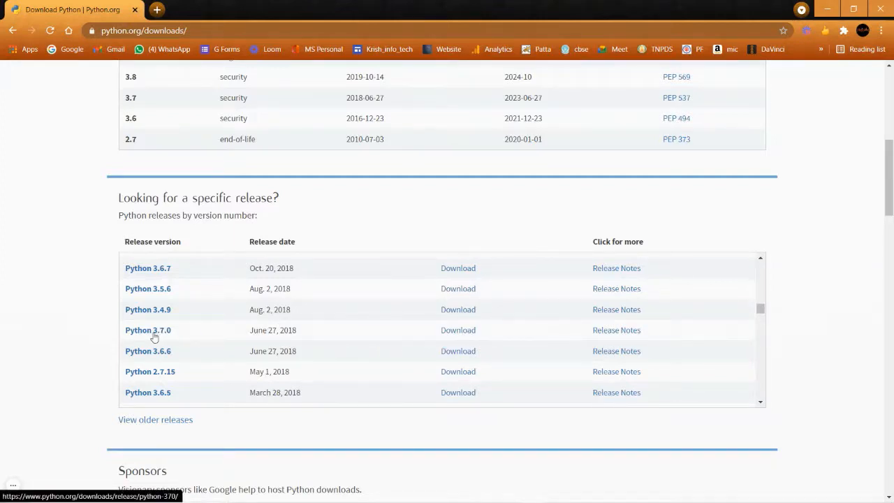
left_click(453, 336)
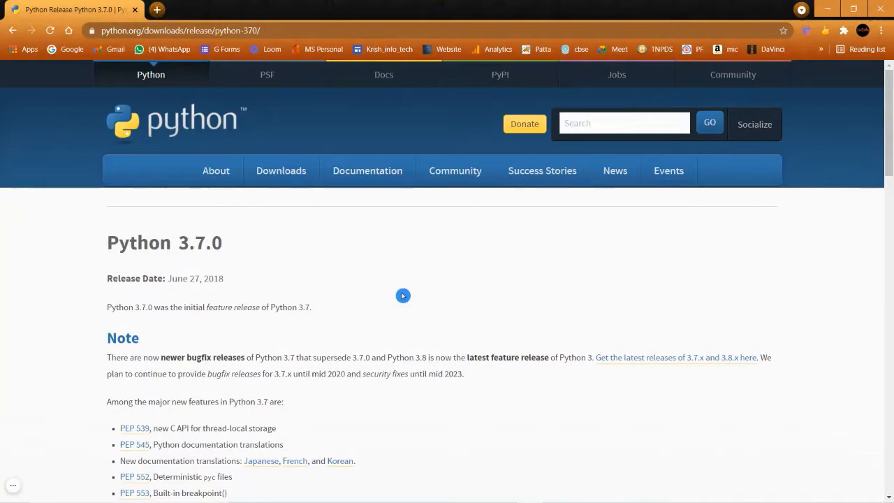
- Examine the Files table of the Python 3.7.0 release for the available macOS and Windows installers
scroll(404, 295, "down", 3)
scroll(403, 296, "down", 10)
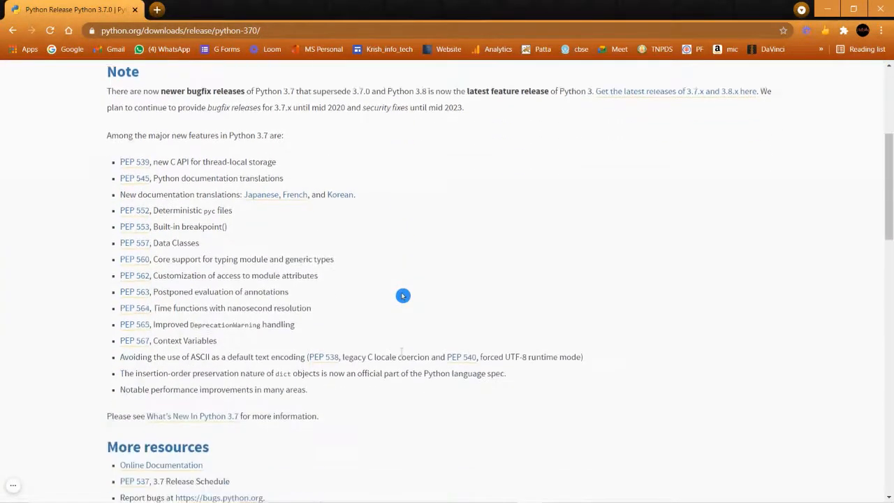
scroll(401, 297, "down", 4)
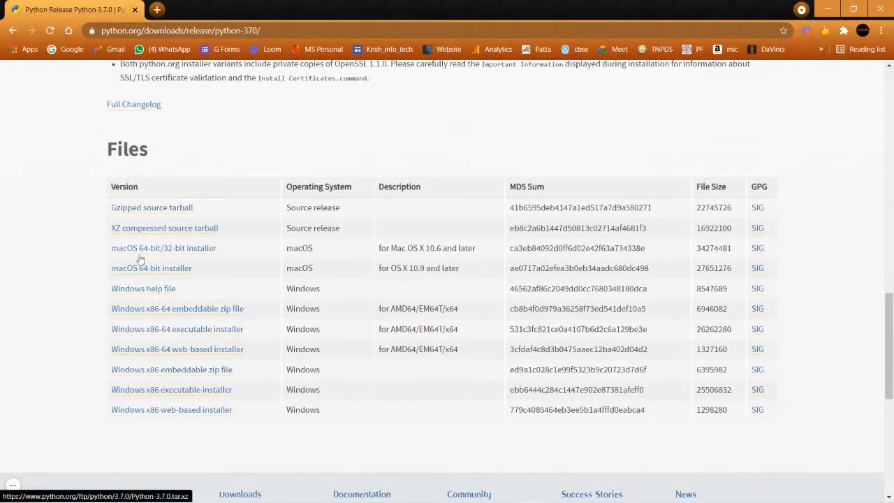
left_click(172, 424)
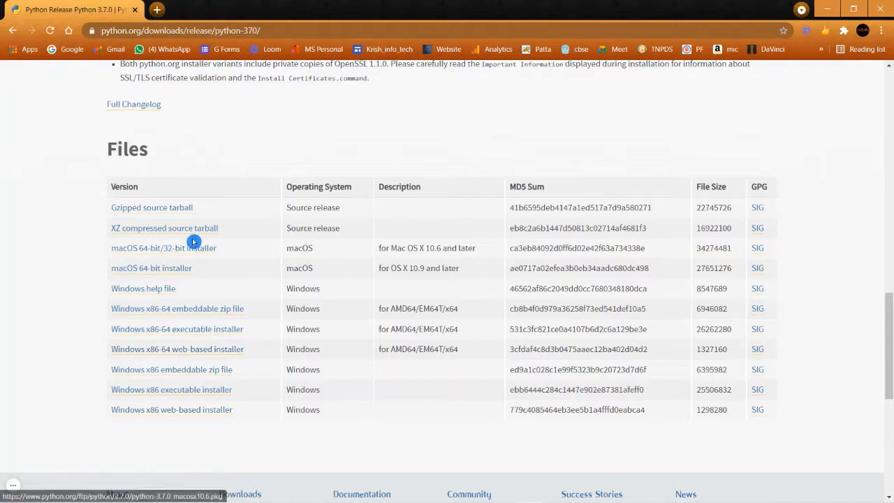
left_click(195, 362)
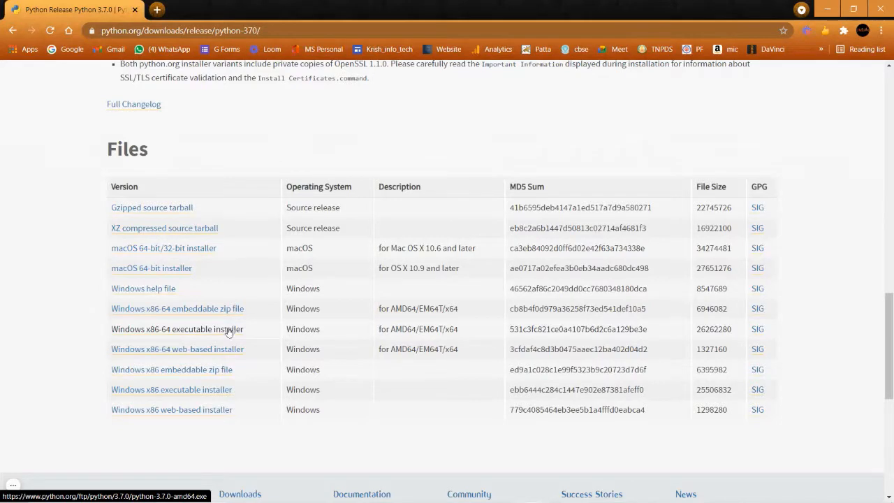
left_click(101, 402)
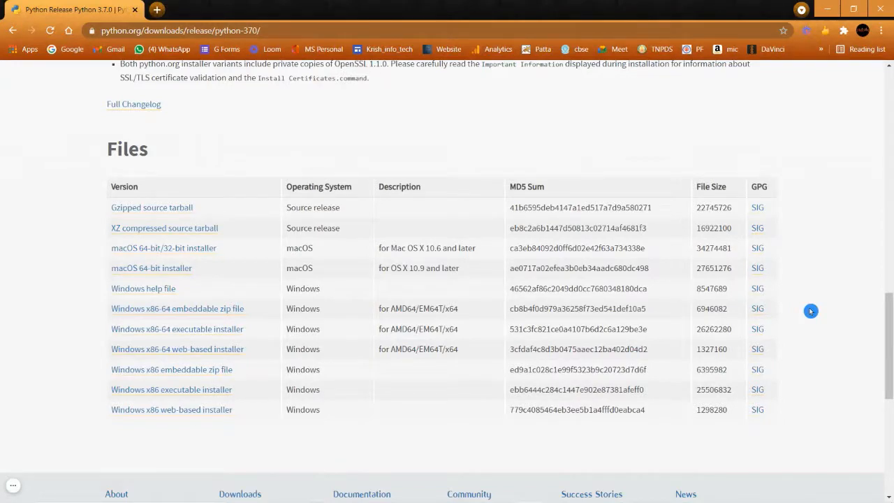
- Open the About page in the Windows System settings and check the device's system type and Windows specifications
mouse_move(10, 493)
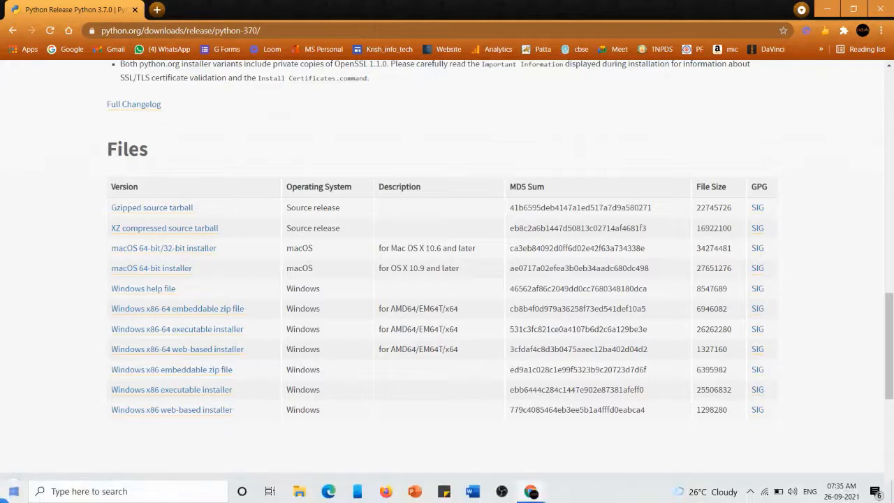
left_click(11, 496)
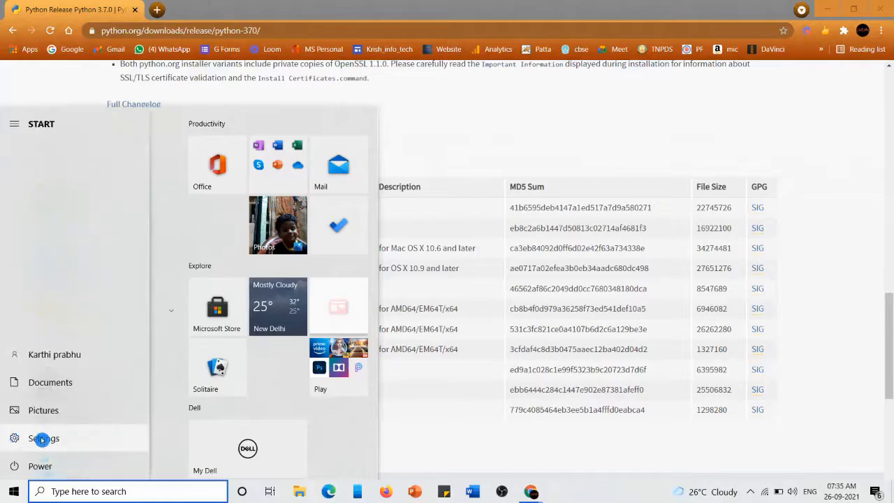
left_click(42, 438)
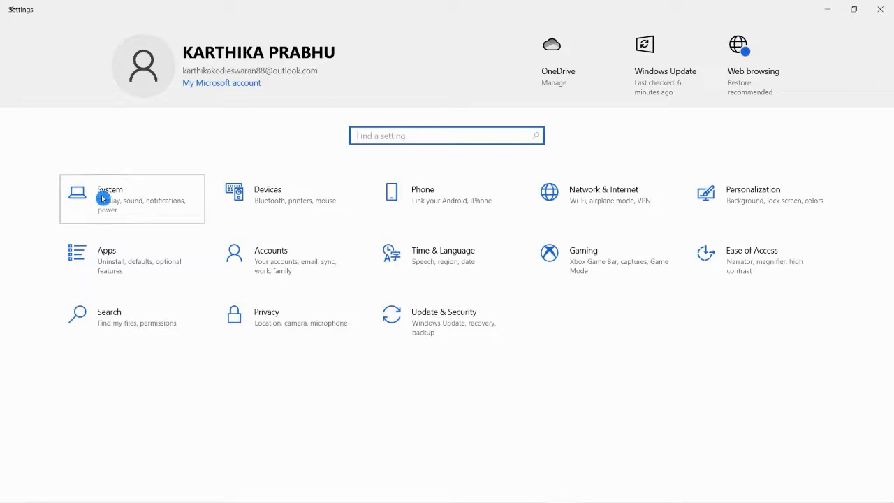
left_click(102, 199)
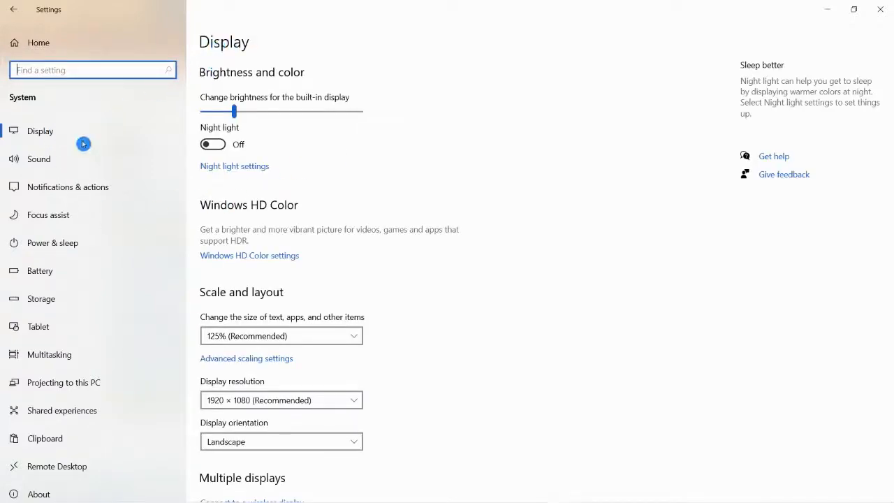
scroll(49, 377, "down", 2)
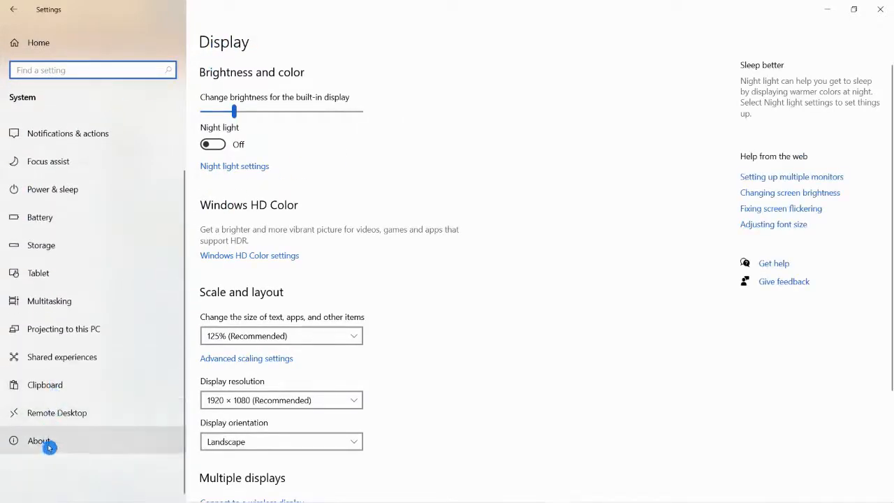
left_click(49, 447)
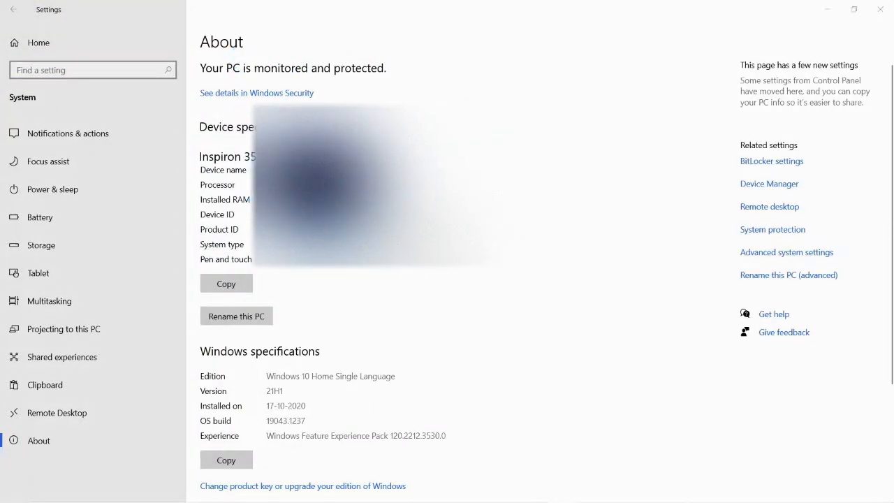
left_click(199, 165)
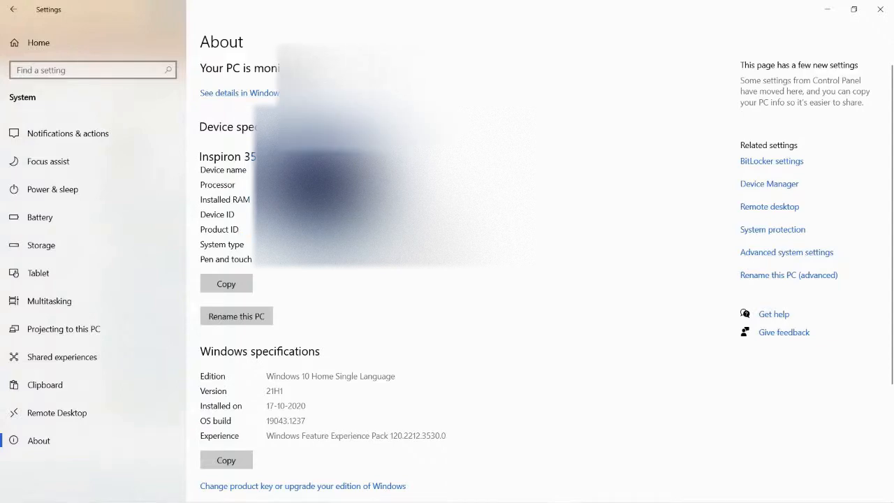
scroll(485, 291, "down", 3)
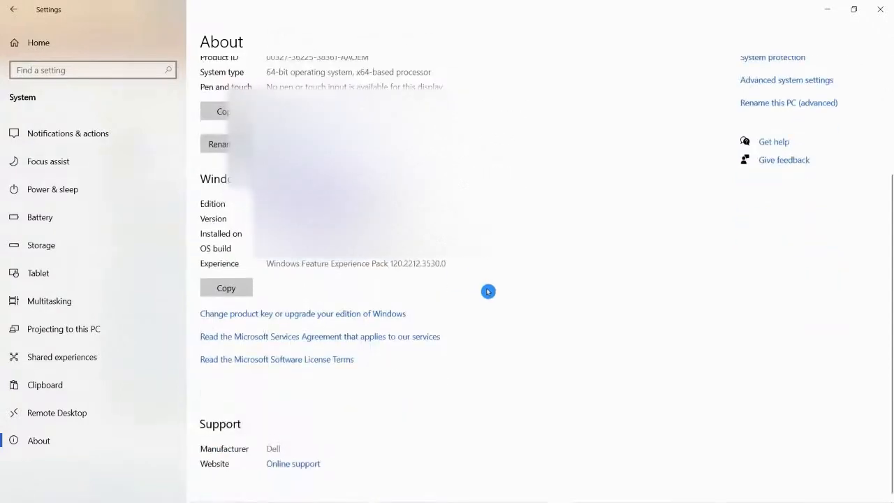
scroll(348, 162, "up", 2)
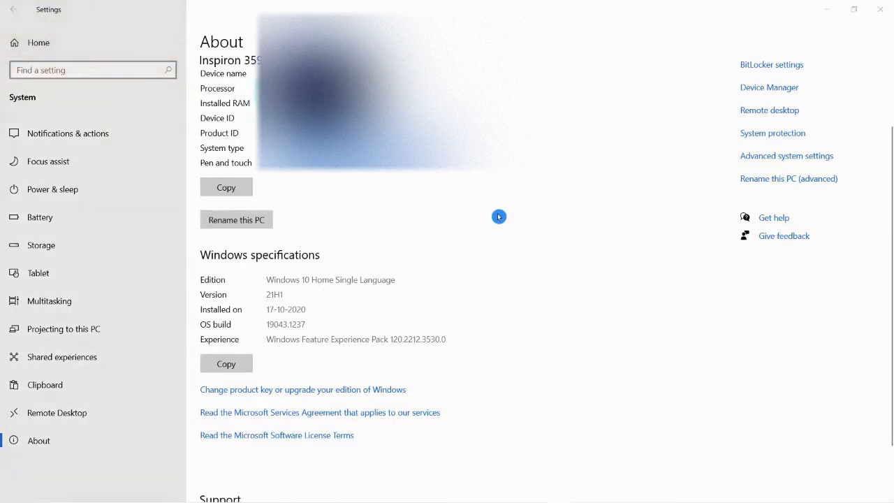
- Switch back to Chrome, download the Windows x86-64 executable installer and install Python 3.7.0 with the default settings
key("alt+Tab")
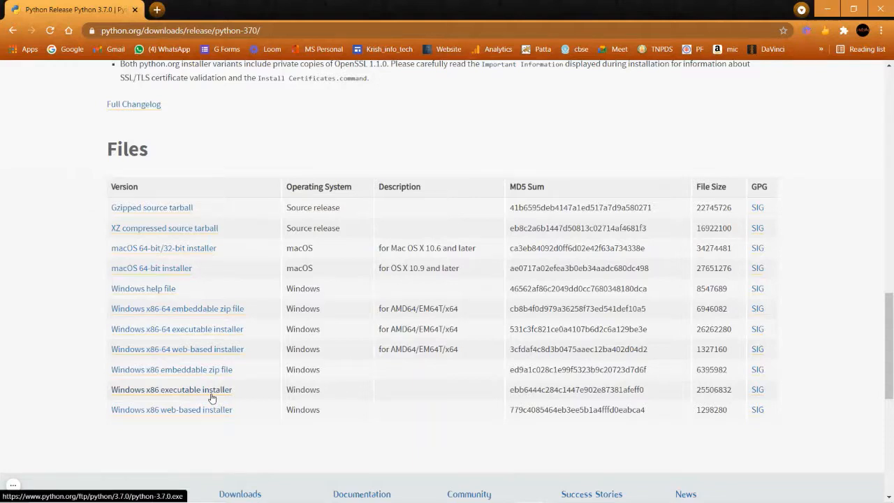
left_click(221, 332)
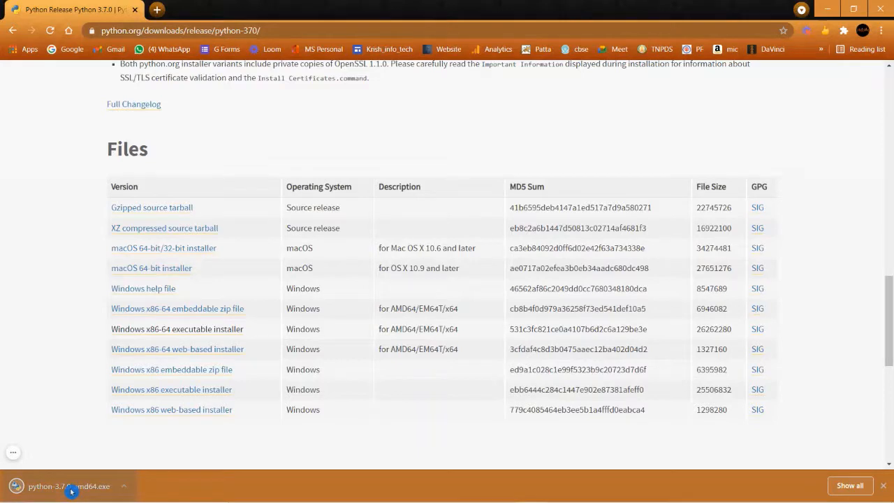
left_click(71, 488)
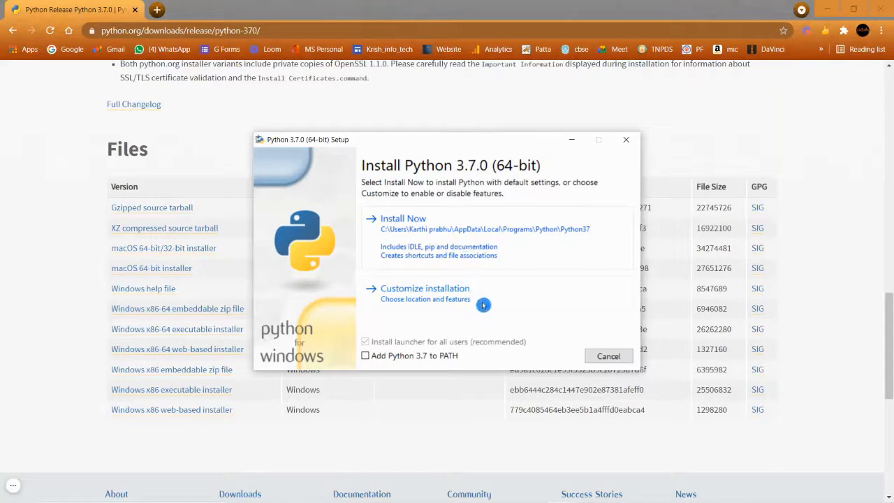
left_click(497, 241)
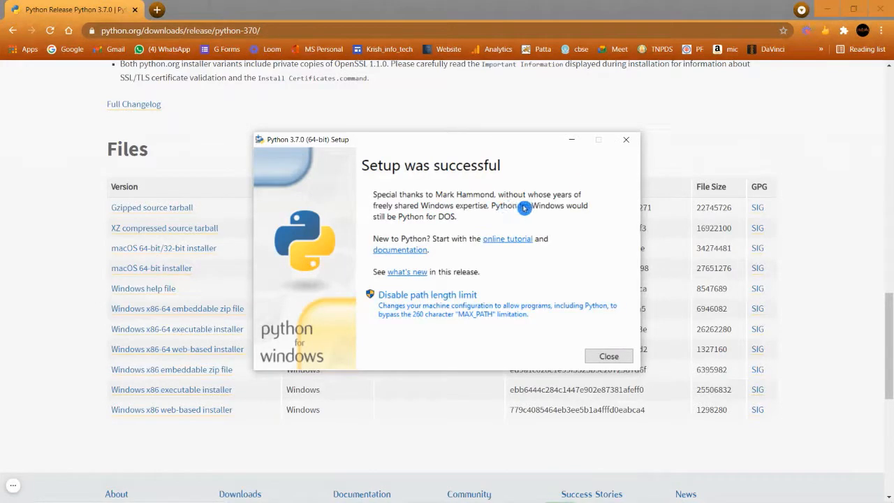
left_click(609, 356)
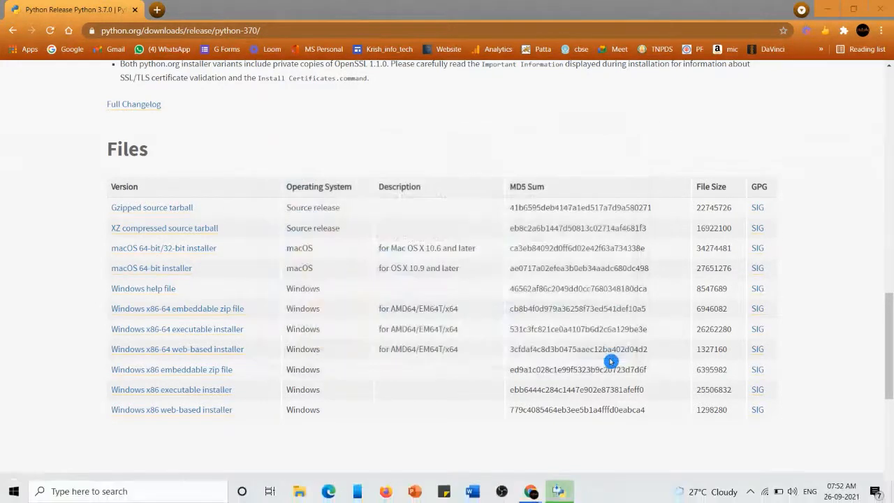
- Launch IDLE (Python 3.7 64-bit) from the installed Python 3.7 programs and evaluate 4+5 in the shell
left_click(10, 496)
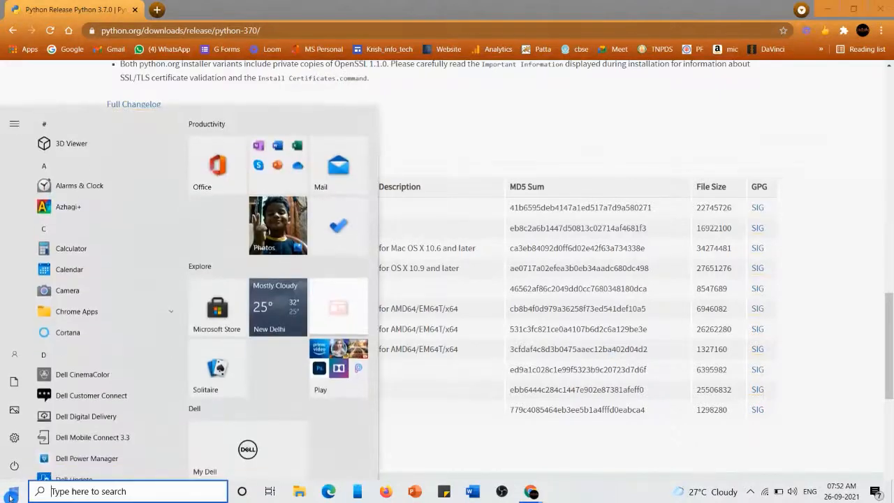
scroll(92, 381, "down", 3)
scroll(92, 381, "down", 10)
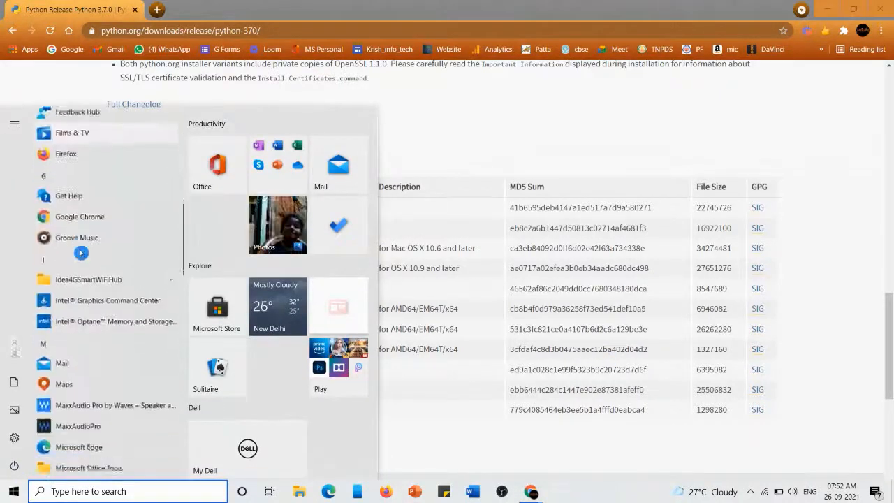
scroll(82, 256, "down", 10)
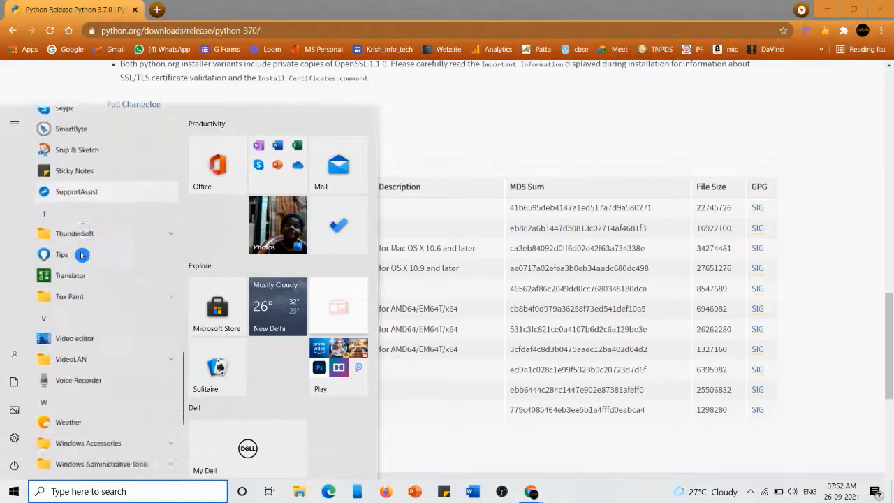
scroll(82, 256, "up", 5)
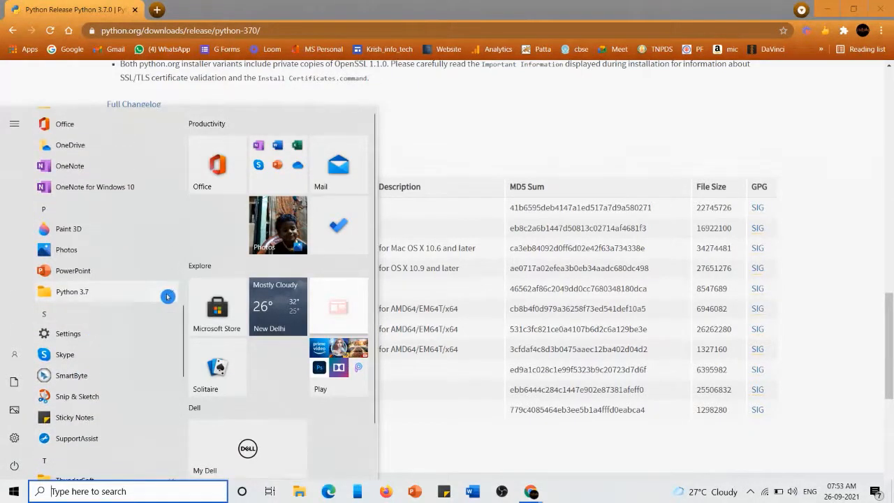
left_click(169, 297)
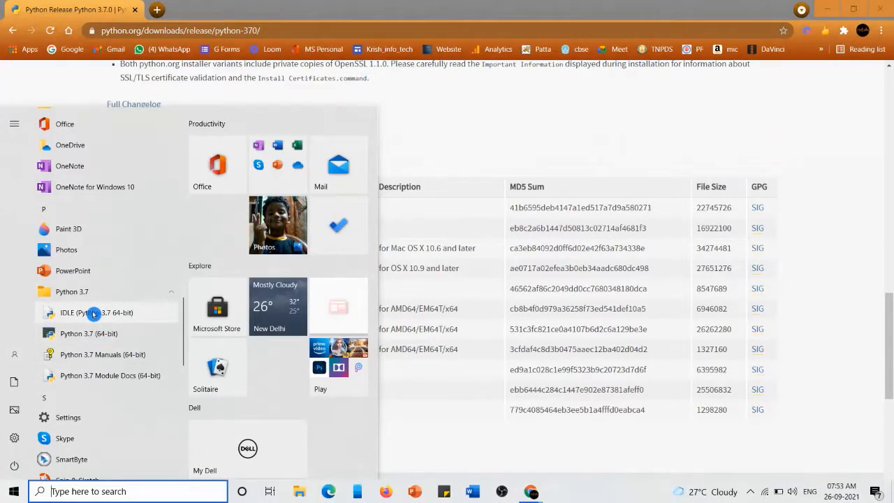
left_click(144, 314)
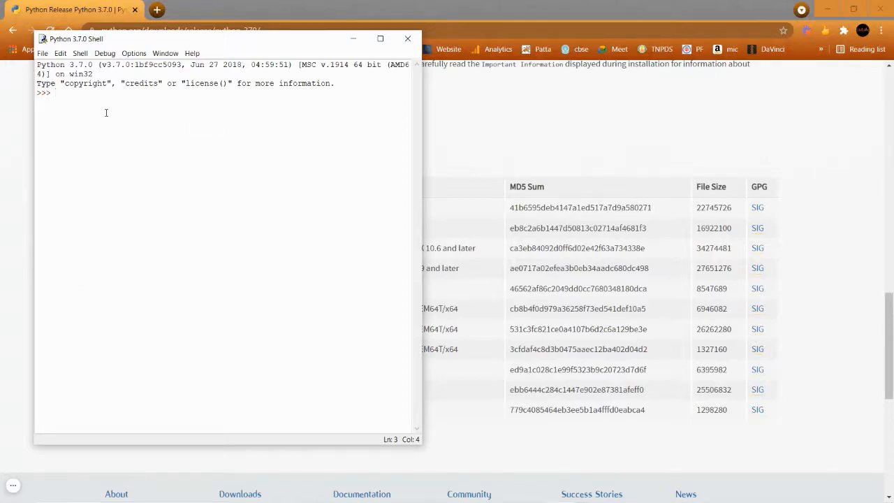
type("4+5")
key("Return")
- Create a new script file in IDLE and place its editor window beside the Python shell
left_click(43, 55)
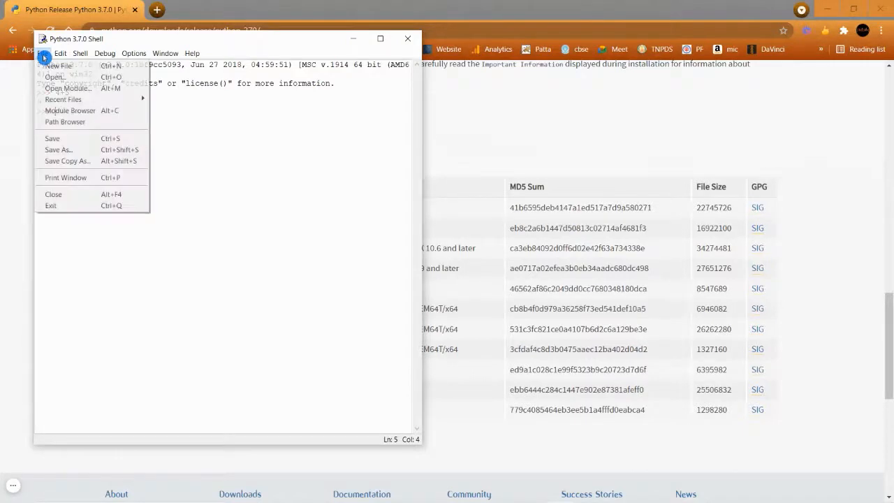
left_click(88, 66)
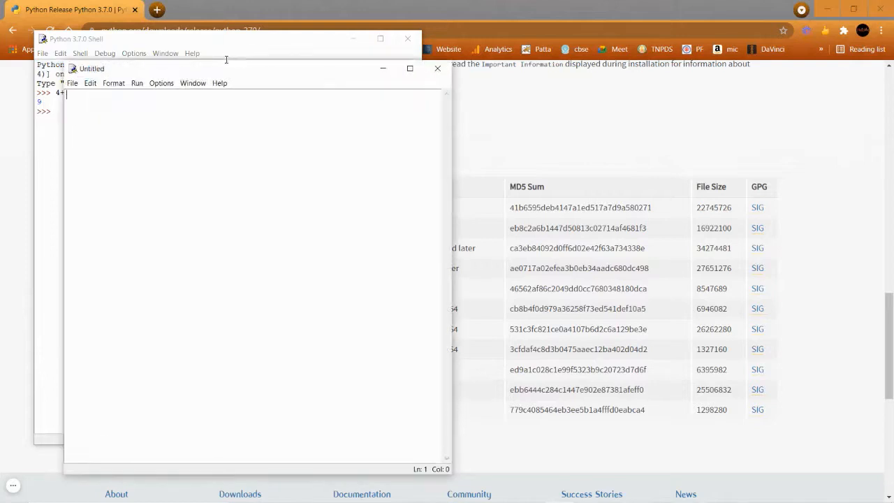
left_click_drag(218, 72, 544, 41)
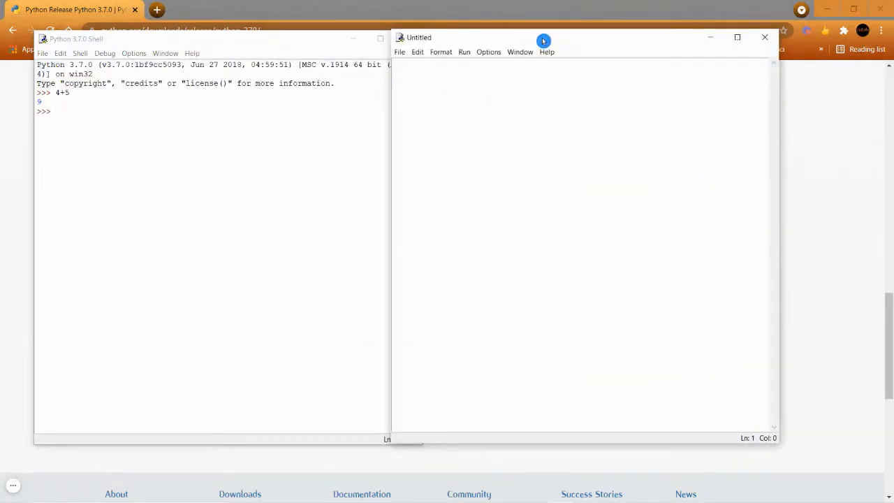